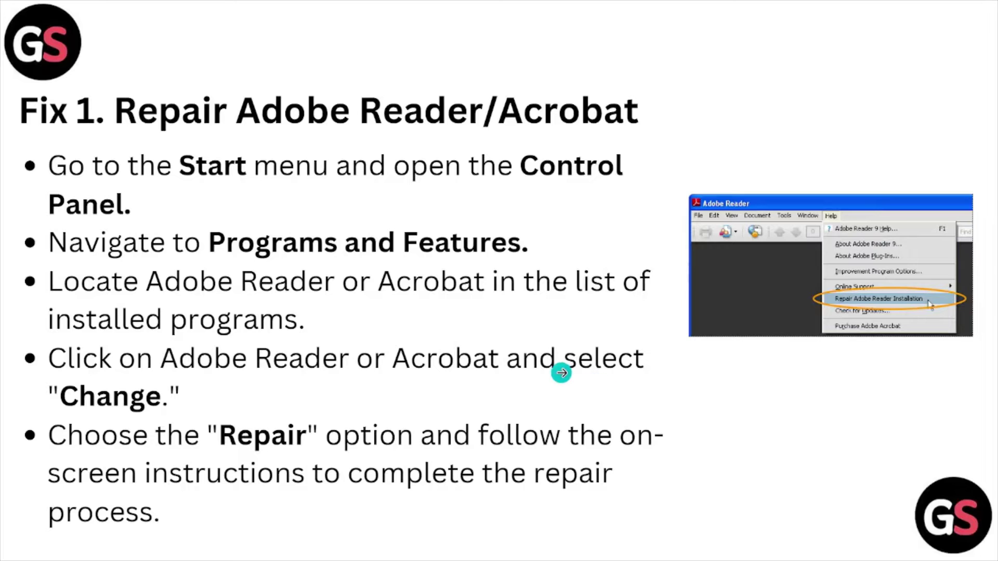
Step: Open the Windows Start menu on top of the Fix 1 repair slide
{"action": "key", "text": "super"}
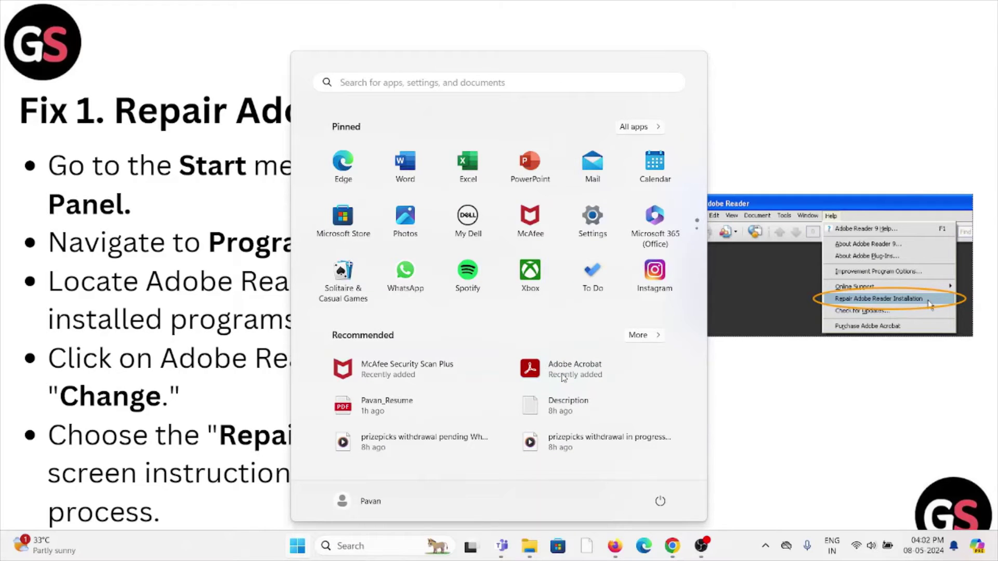
Step: Search 'contro' to open Control Panel's Programs and Features list
{"action": "left_click", "coordinate": [413, 544]}
{"action": "type", "text": "contro"}
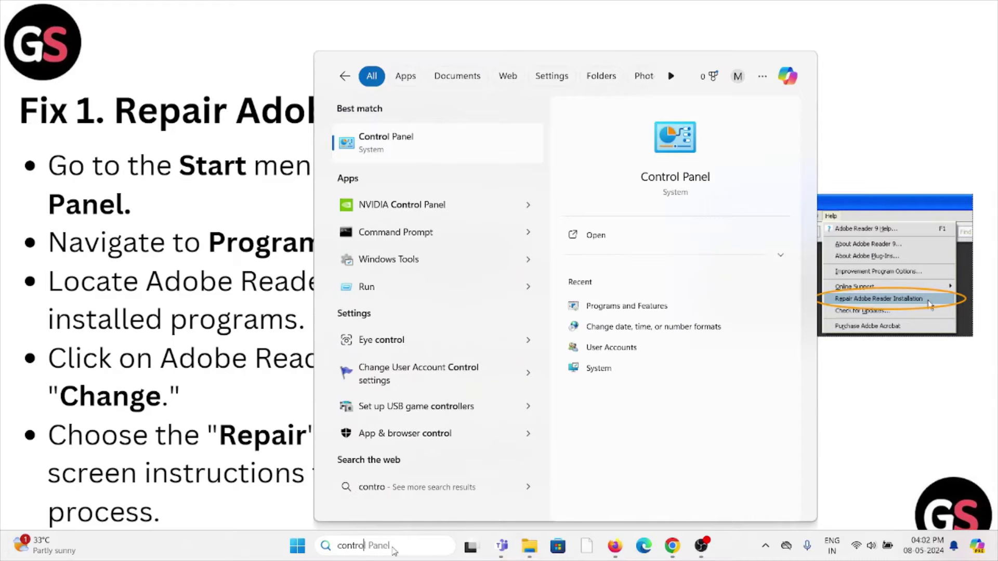
{"action": "left_click", "coordinate": [670, 182]}
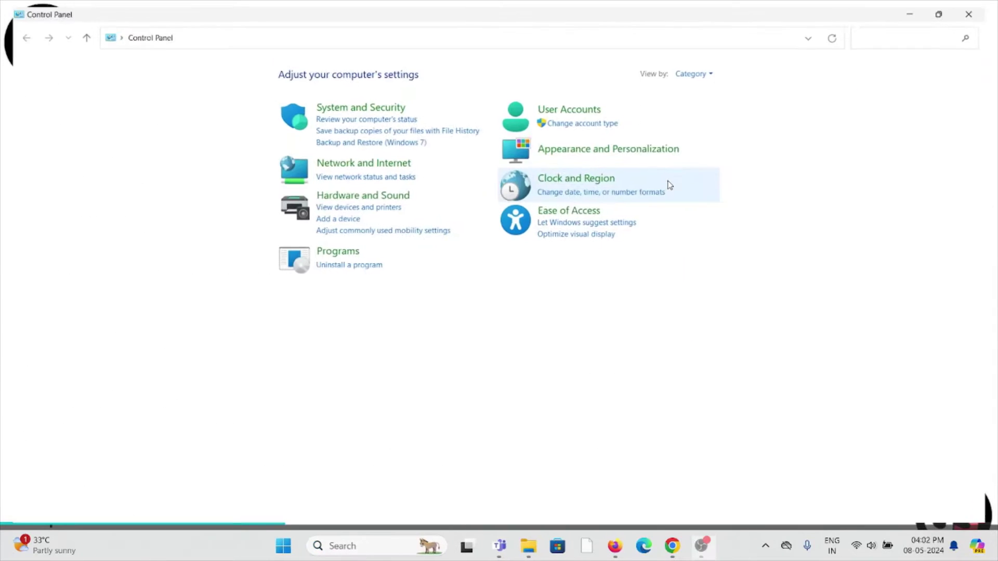
{"action": "left_click", "coordinate": [326, 256]}
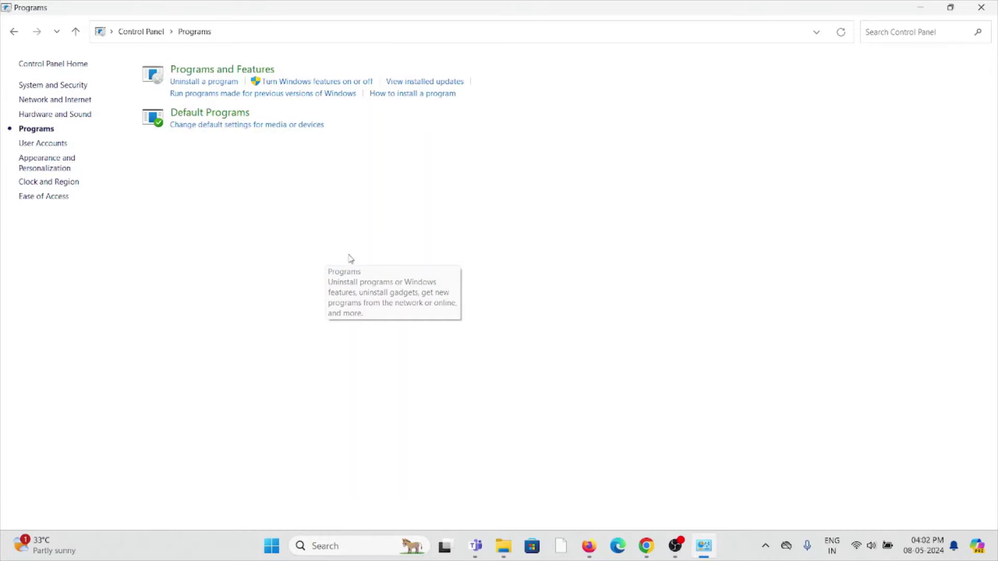
{"action": "left_click", "coordinate": [223, 71]}
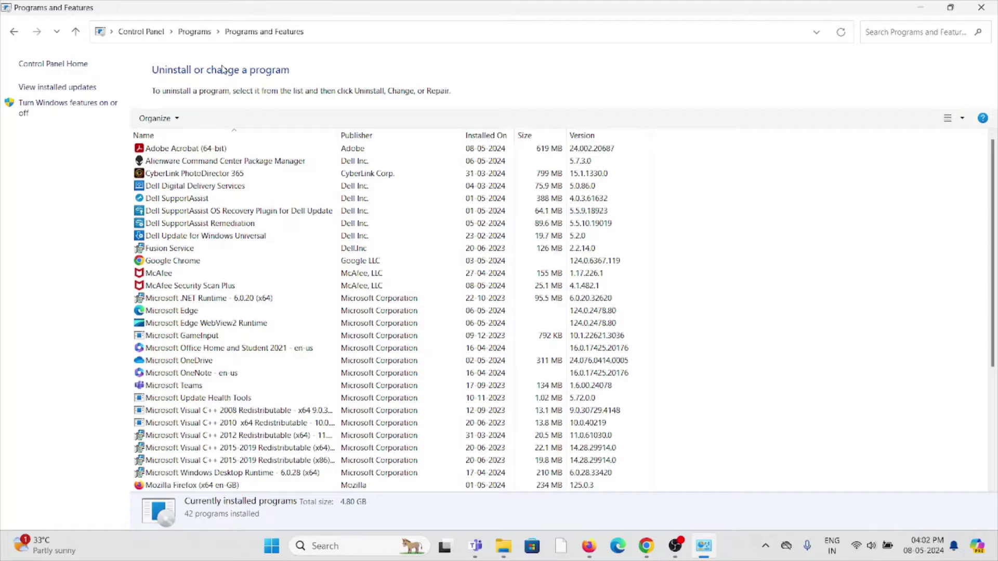
Step: Launch the Change maintenance setup for Adobe Acrobat (64-bit)
{"action": "left_click", "coordinate": [201, 150]}
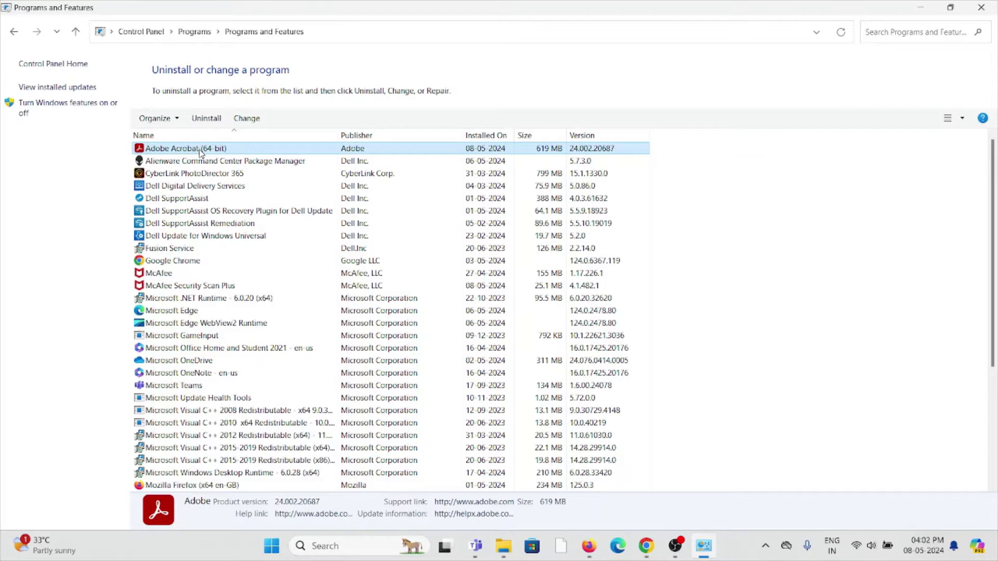
{"action": "right_click", "coordinate": [201, 151]}
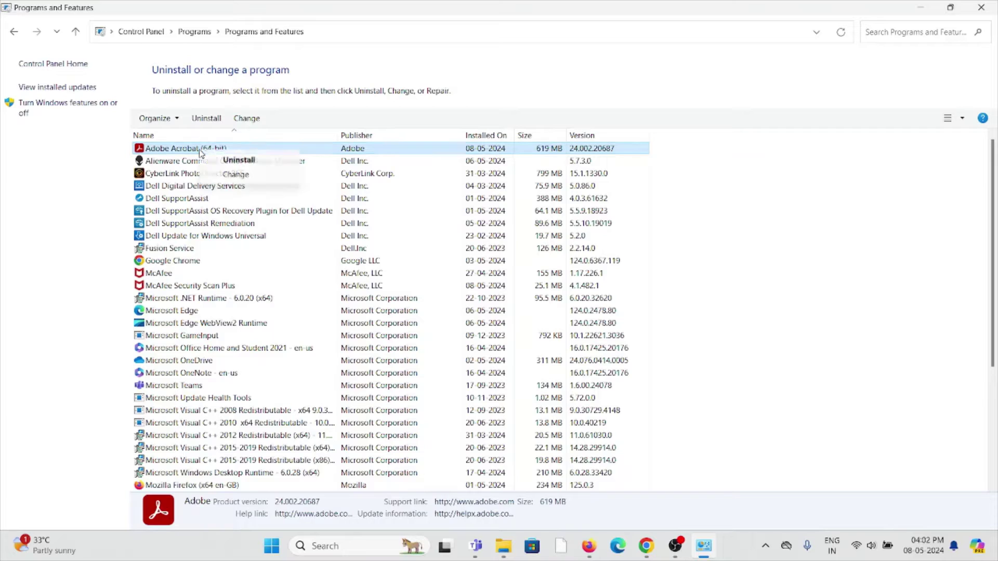
{"action": "left_click", "coordinate": [236, 176]}
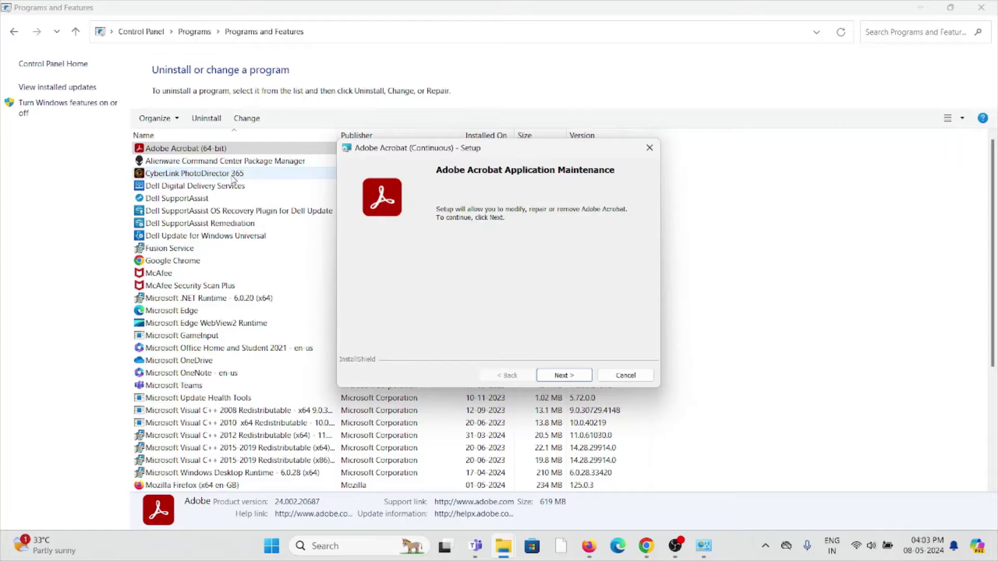
Step: View the Repair option, then cancel and finish the Acrobat setup and return to the slideshow
{"action": "left_click", "coordinate": [569, 375]}
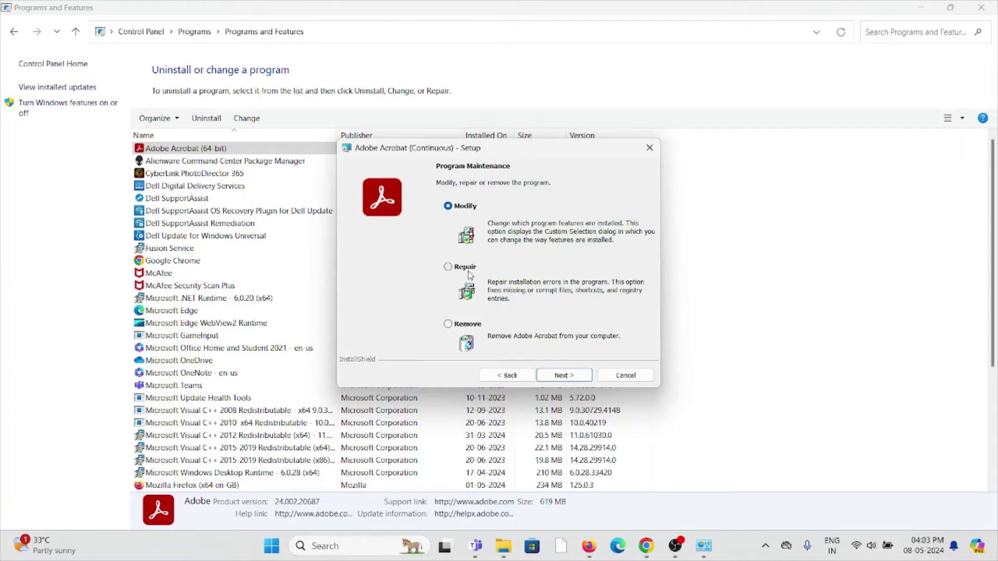
{"action": "left_click", "coordinate": [447, 267]}
{"action": "left_click", "coordinate": [448, 206]}
{"action": "left_click", "coordinate": [623, 378]}
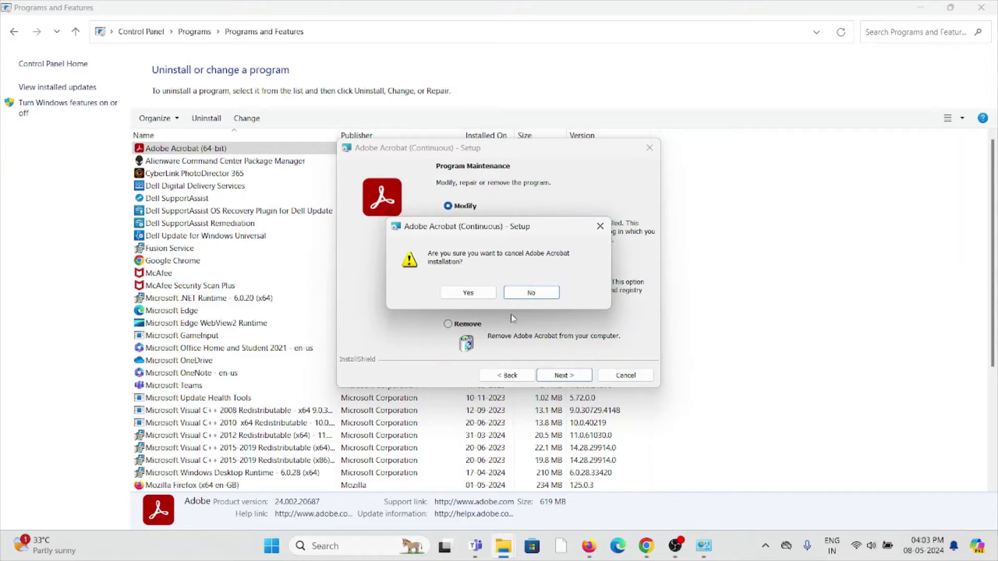
{"action": "left_click", "coordinate": [467, 295]}
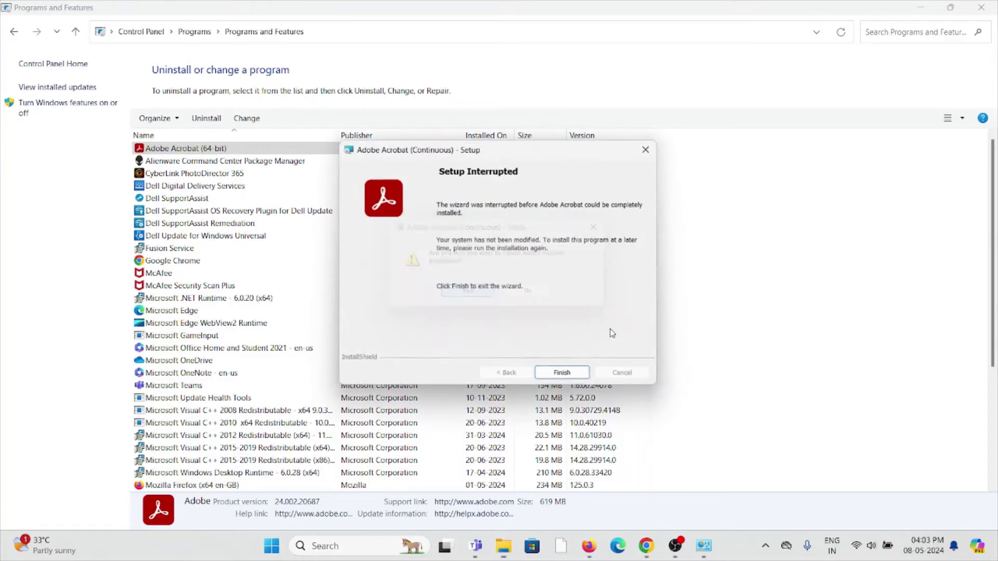
{"action": "left_click", "coordinate": [580, 377]}
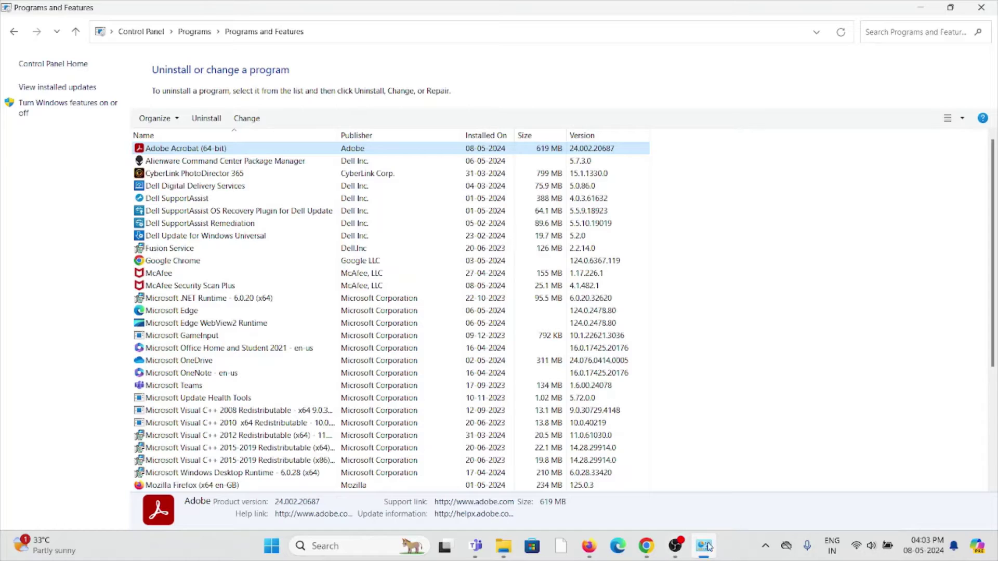
{"action": "left_click", "coordinate": [647, 546]}
Step: Settle on the 'Fix 2. Disabling Protected Mode at Startup' slide and open Start
{"action": "left_click", "coordinate": [604, 300]}
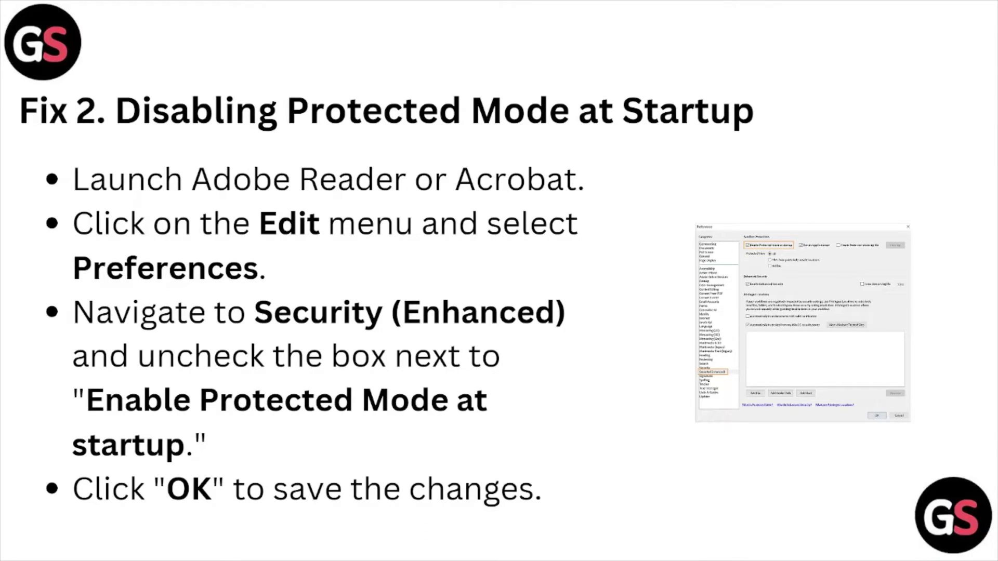
{"action": "left_click", "coordinate": [437, 388]}
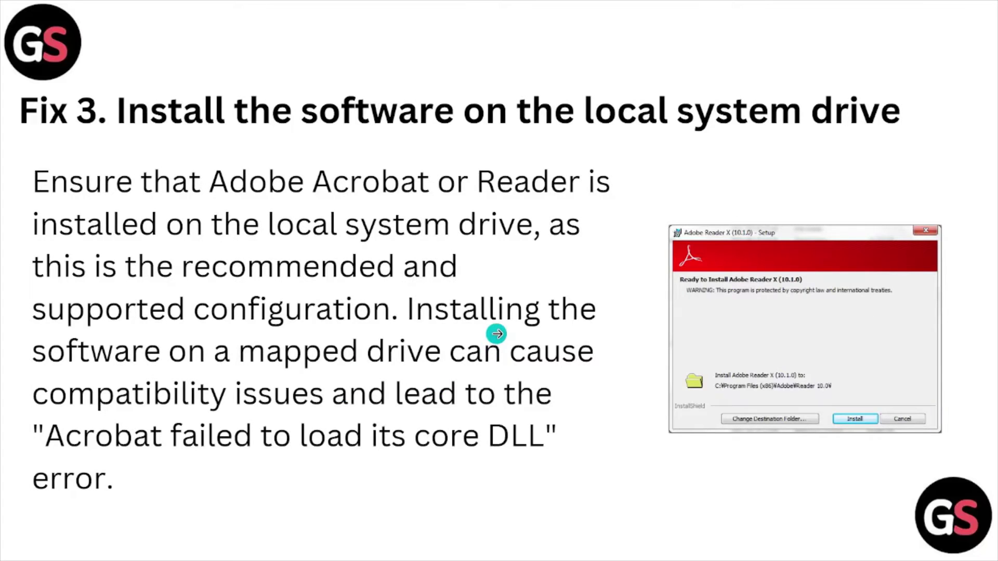
{"action": "key", "text": "Left"}
{"action": "key", "text": "super"}
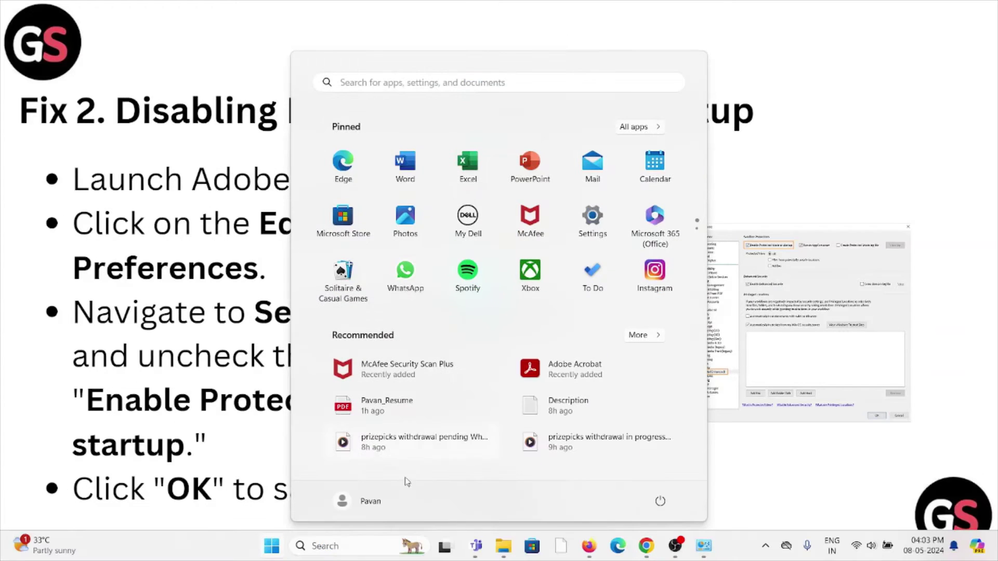
Step: Launch Acrobat Reader via search 'adob', decline the default-PDF prompt, and open Preferences
{"action": "left_click", "coordinate": [338, 544]}
{"action": "type", "text": "adob"}
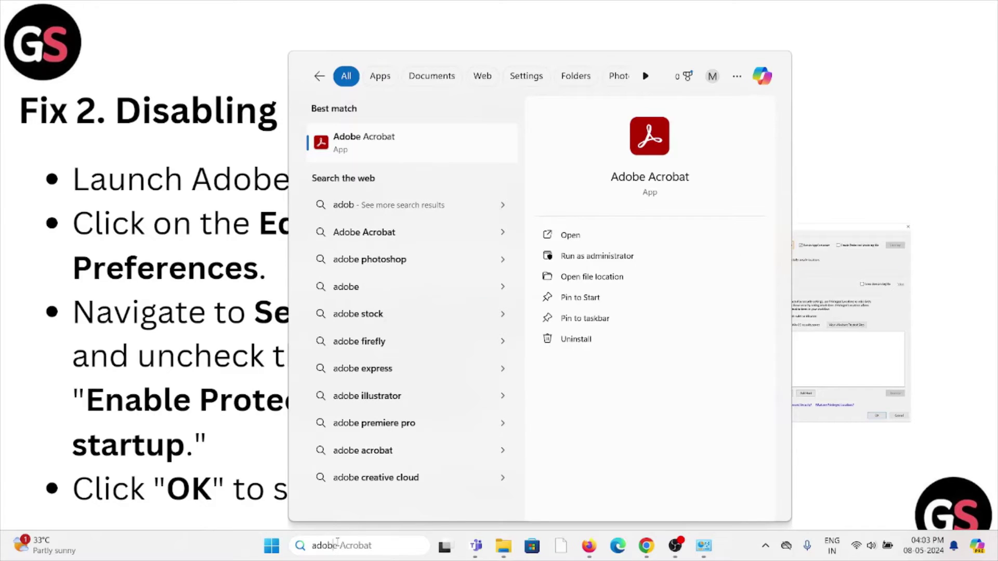
{"action": "left_click", "coordinate": [340, 141]}
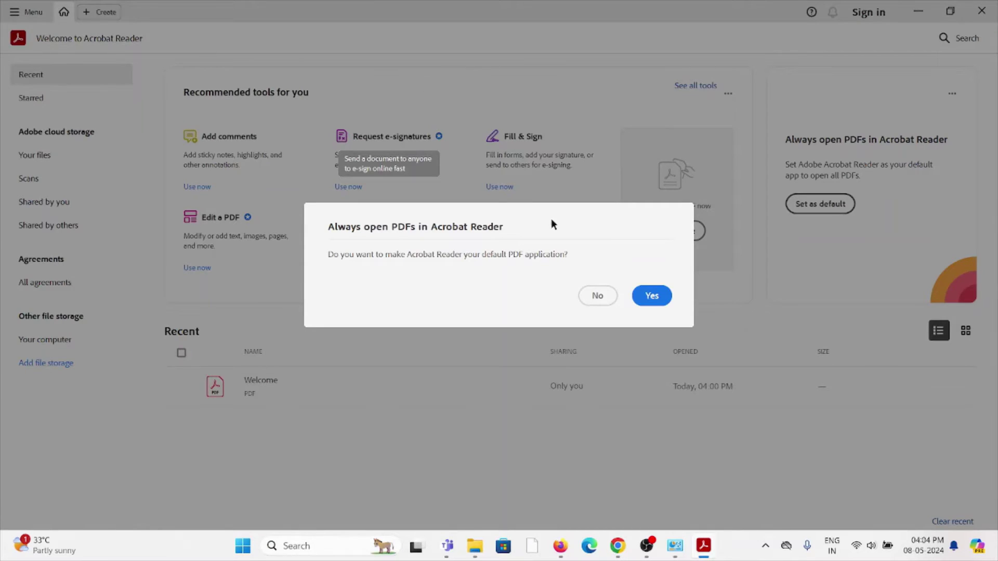
{"action": "left_click", "coordinate": [597, 296]}
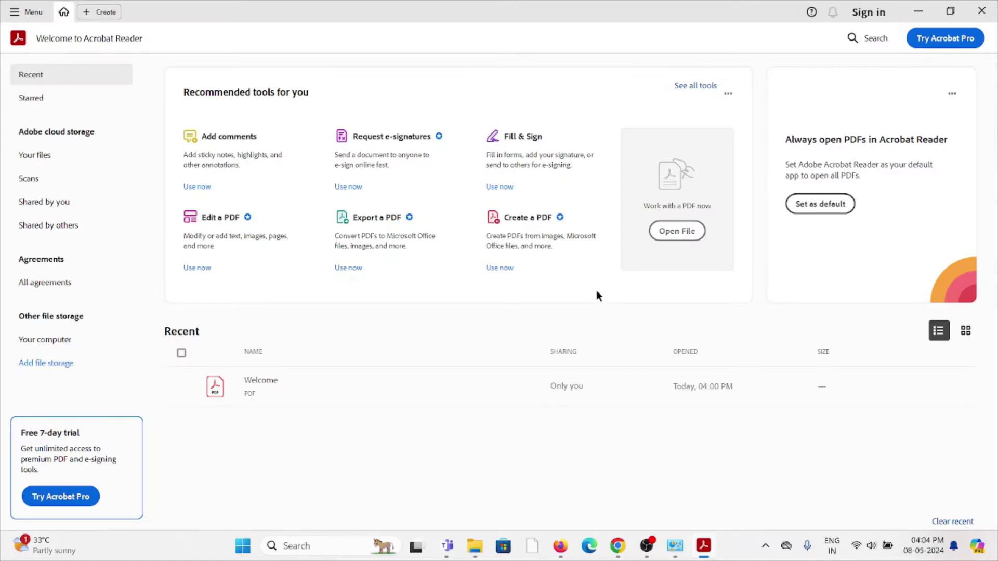
{"action": "left_click", "coordinate": [18, 12]}
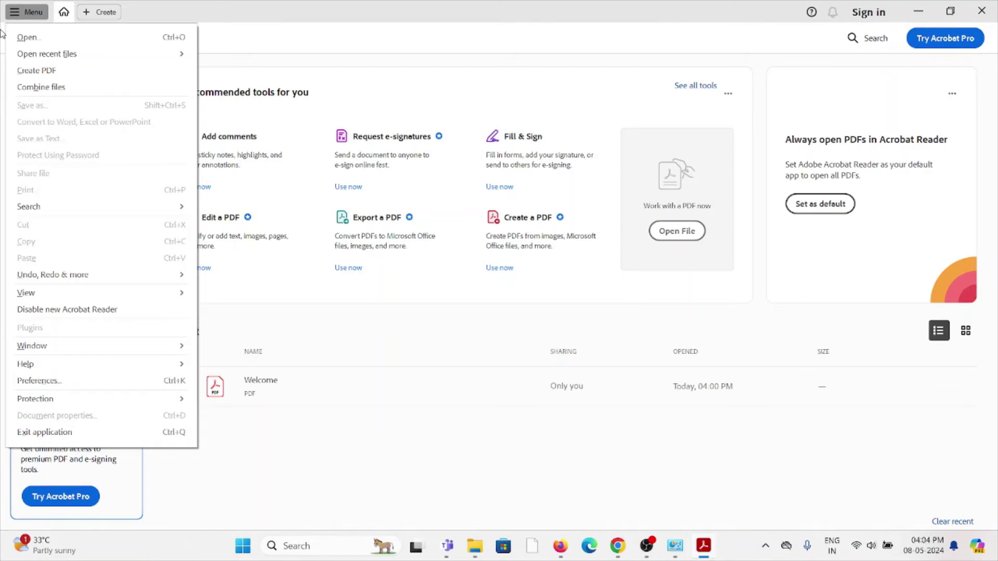
{"action": "left_click", "coordinate": [69, 384]}
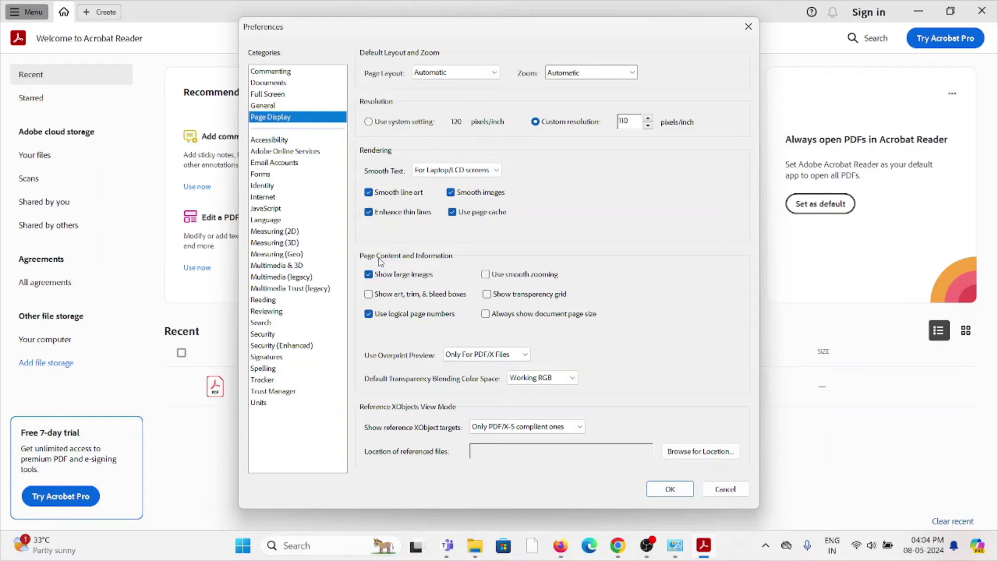
Step: In Security (Enhanced), try unchecking Protected Mode at startup, decline, and cancel Preferences
{"action": "left_click", "coordinate": [288, 347]}
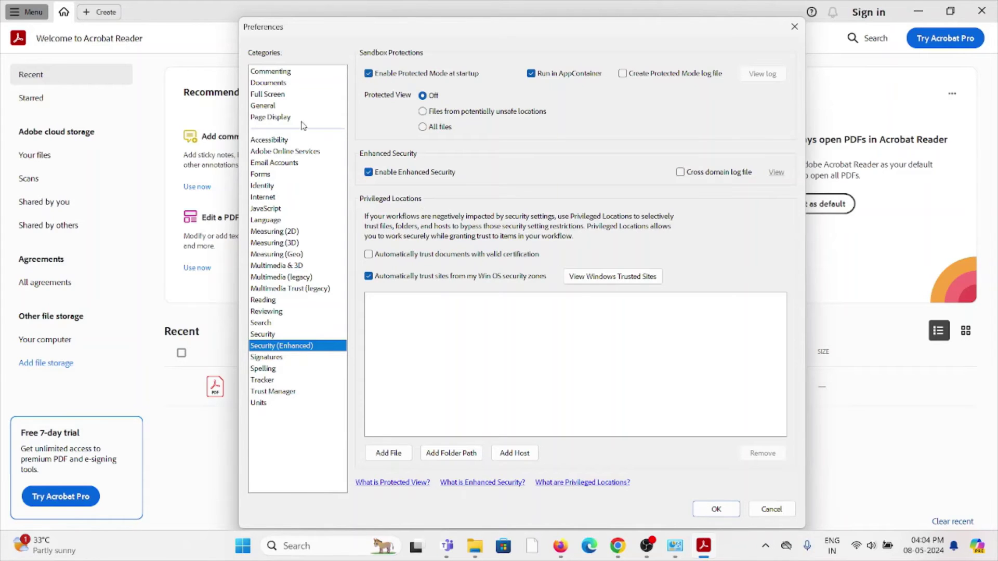
{"action": "left_click", "coordinate": [369, 74]}
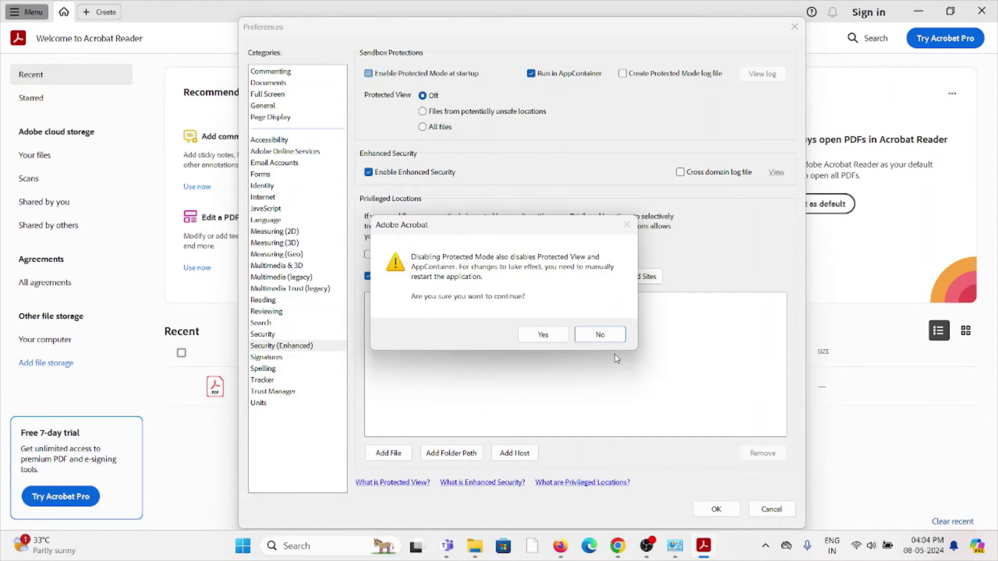
{"action": "left_click", "coordinate": [598, 336]}
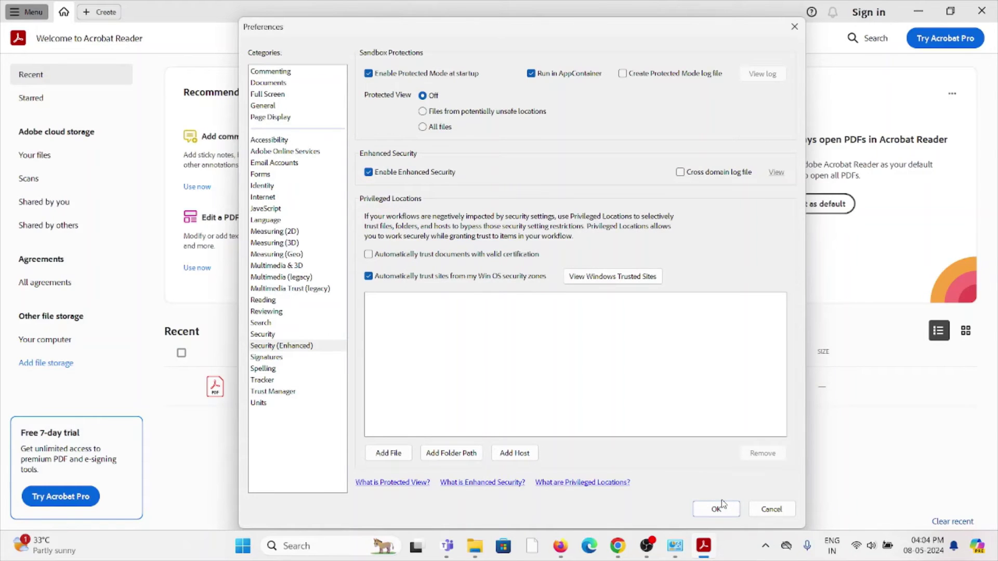
{"action": "left_click", "coordinate": [773, 509]}
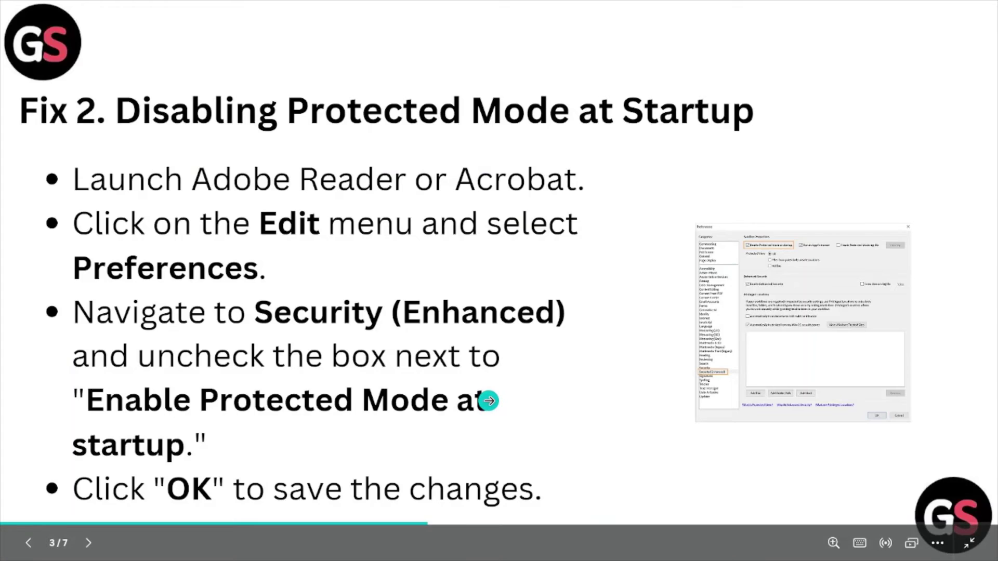
Step: Advance the Canva presentation by one slide with the right arrow key
{"action": "key", "text": "Right"}
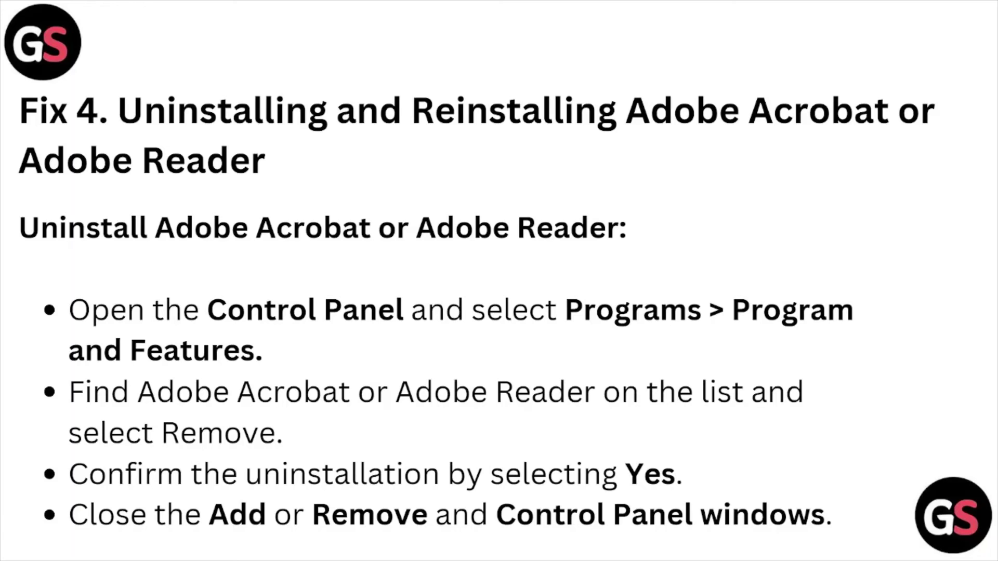
Step: Search 'contr' to open Control Panel, then Programs > Programs and Features
{"action": "key", "text": "super"}
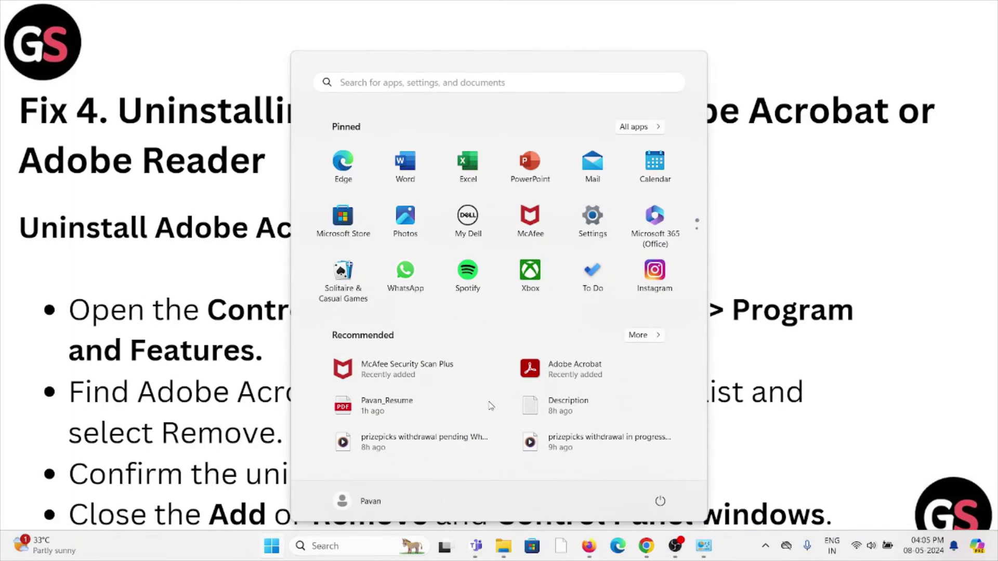
{"action": "left_click", "coordinate": [356, 546]}
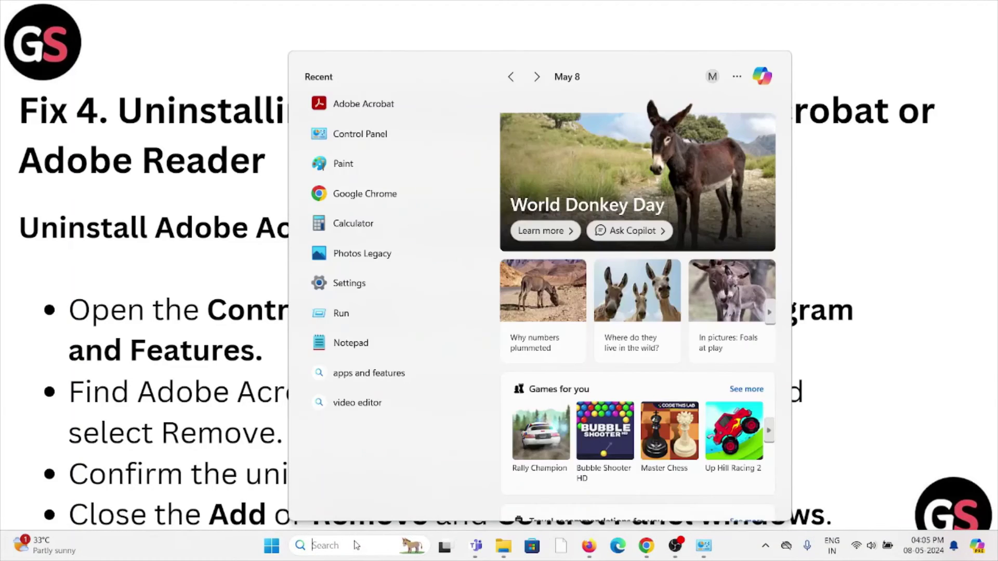
{"action": "type", "text": "contr"}
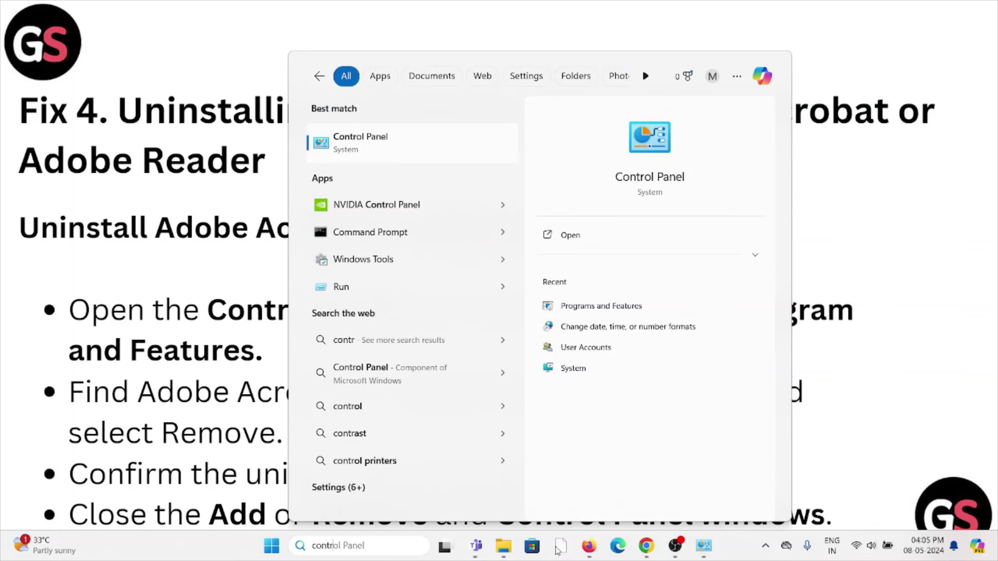
{"action": "left_click", "coordinate": [652, 177]}
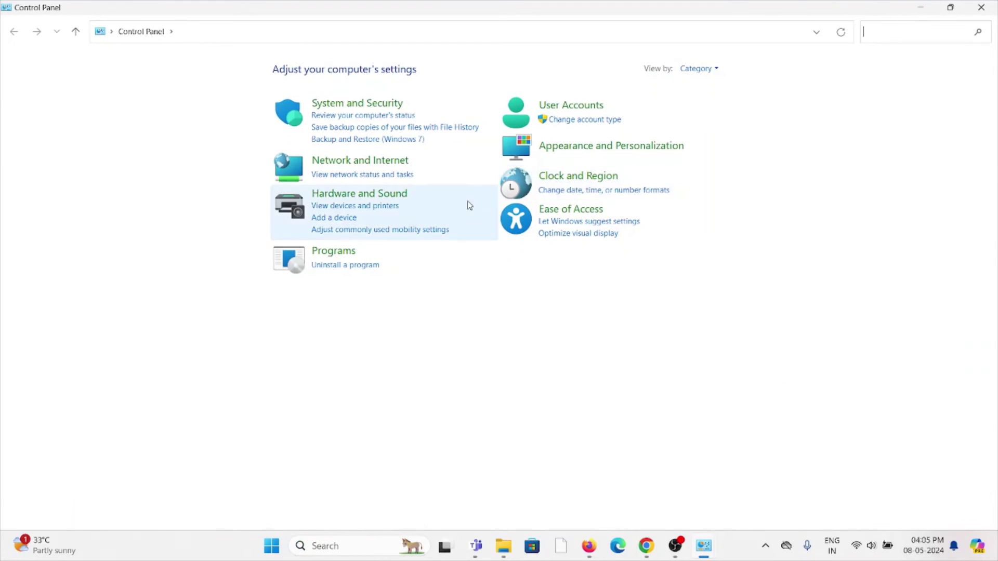
{"action": "left_click", "coordinate": [329, 253]}
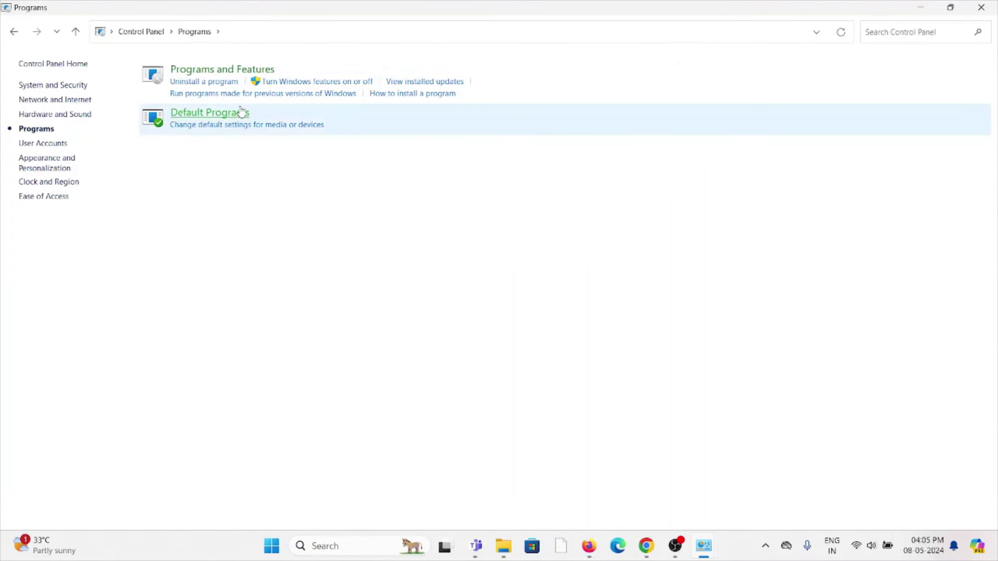
{"action": "left_click", "coordinate": [231, 70]}
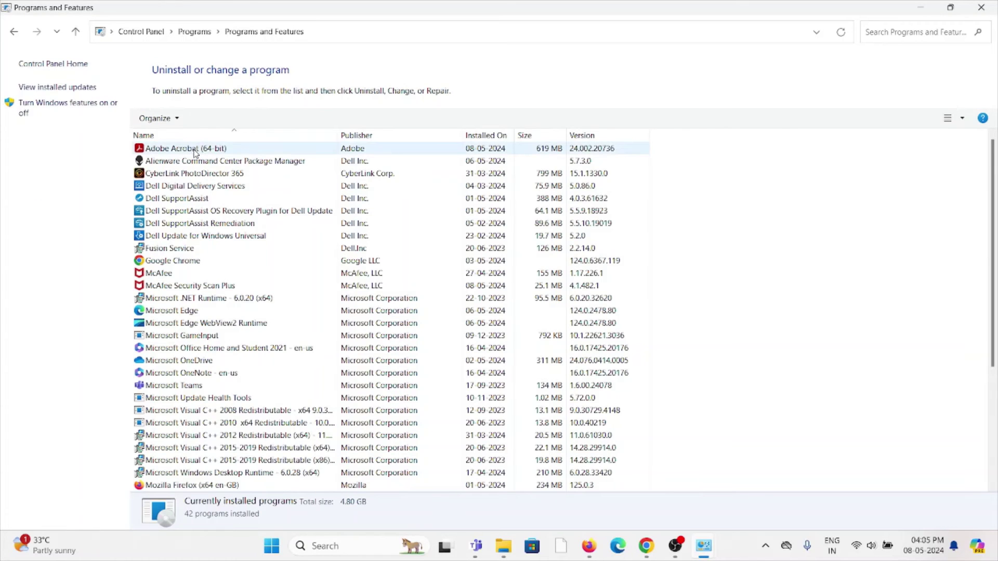
Step: Uninstall Adobe Acrobat (64-bit), then advance the slideshow to the download-latest-version slide
{"action": "left_click", "coordinate": [195, 150]}
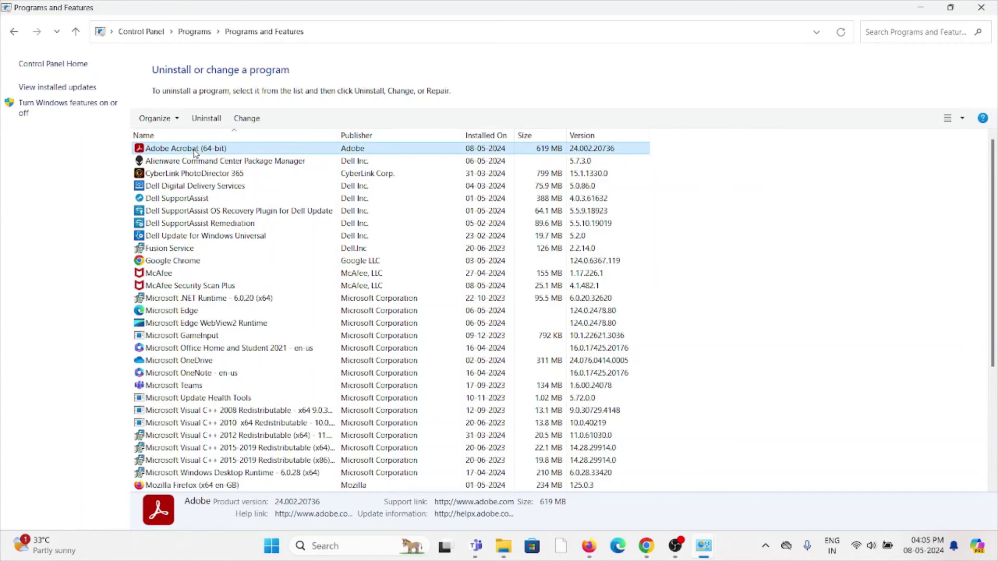
{"action": "left_click", "coordinate": [215, 121]}
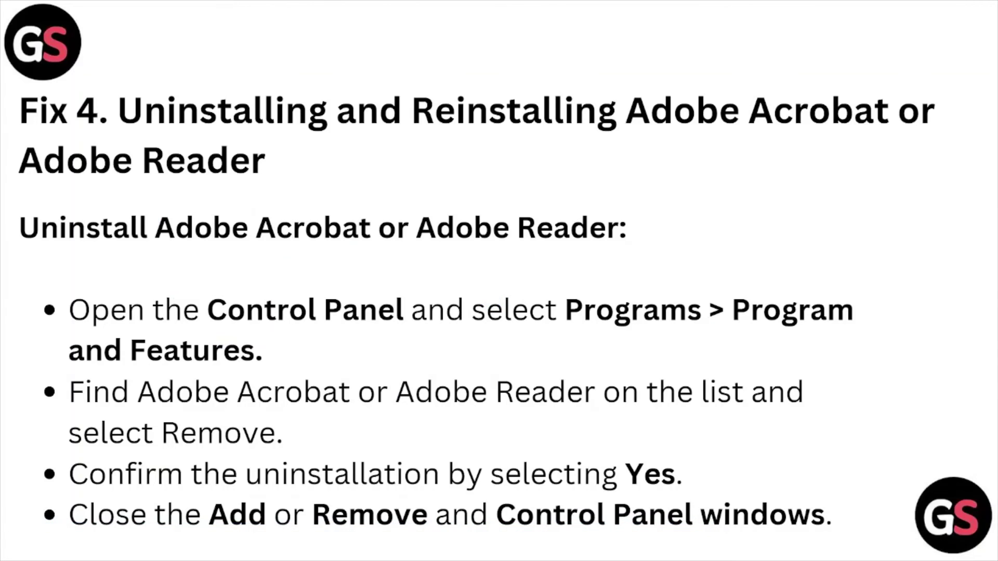
{"action": "key", "text": "Right"}
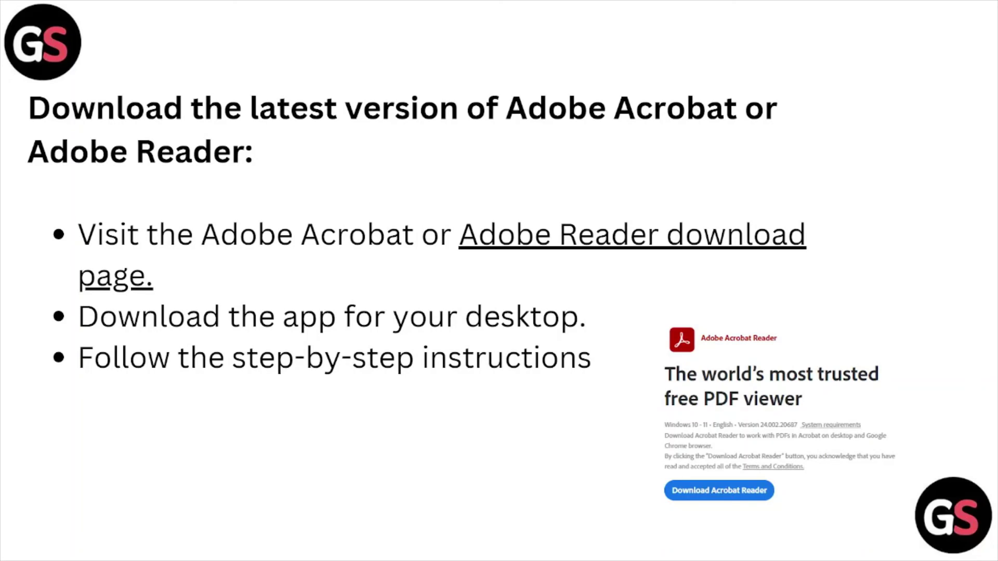
Step: Follow the slide's 'Adobe Reader download page' link into a new Chrome tab
{"action": "left_click", "coordinate": [663, 235]}
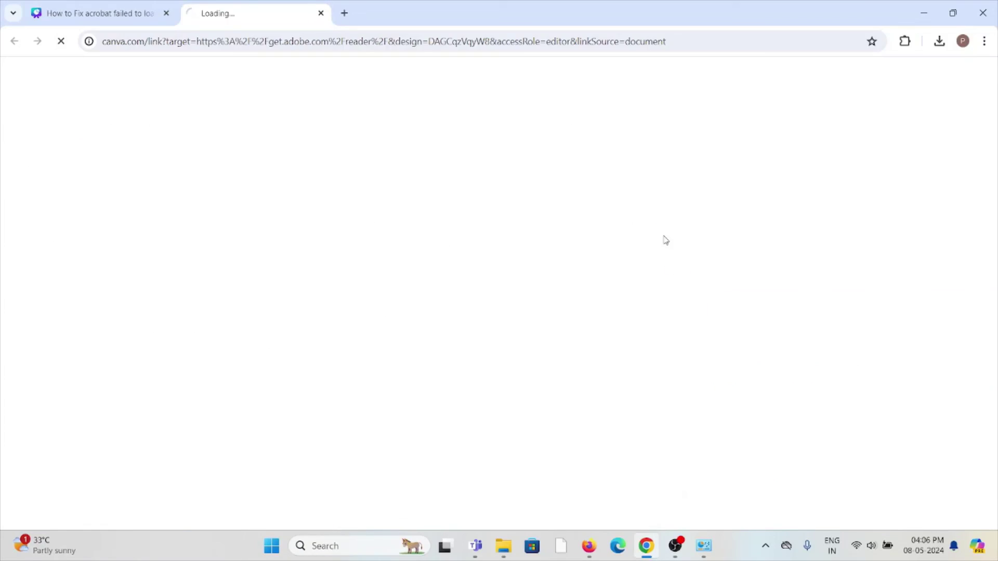